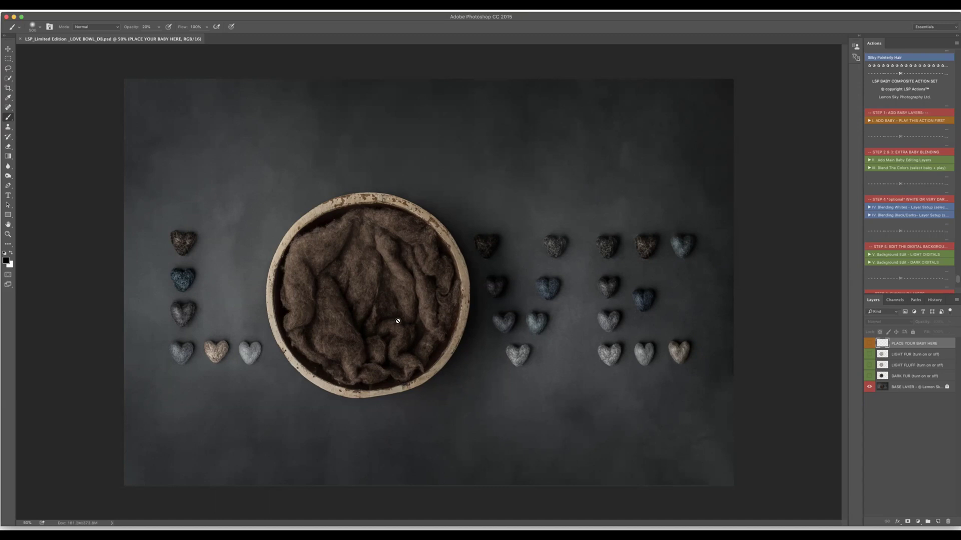
Step: Preview the light fluff and light fur bowl fillings, then hide both to restore the brown fur
click(870, 365)
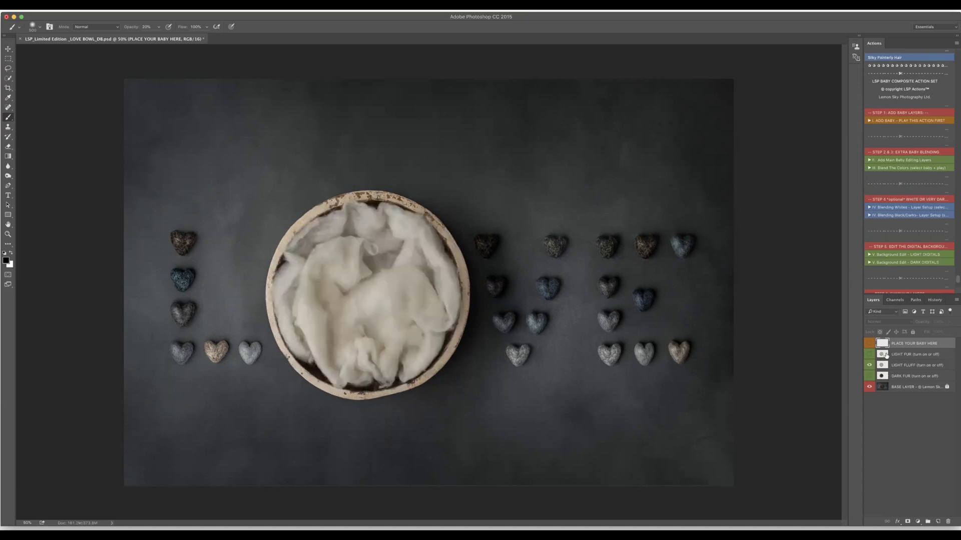
click(869, 354)
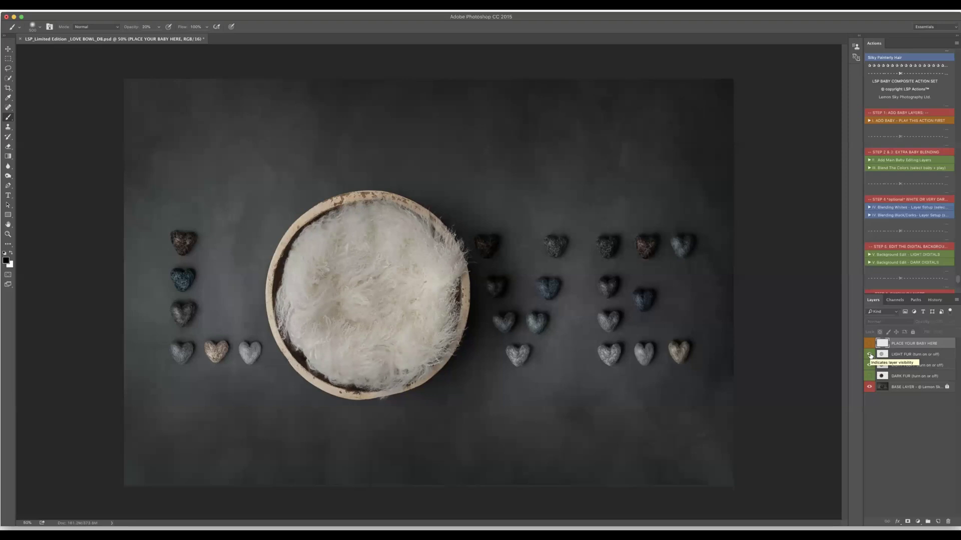
click(869, 354)
click(869, 365)
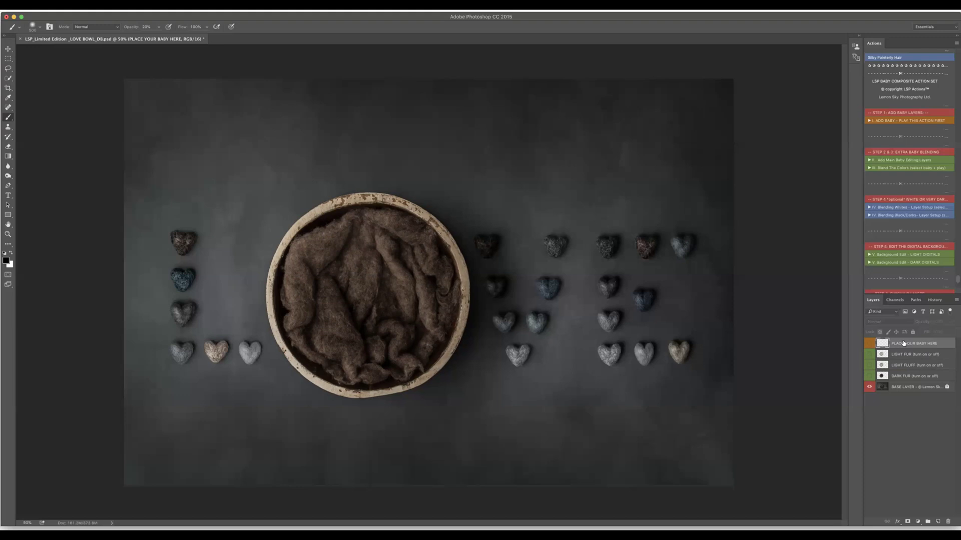
Step: Run the ADD BABY action and place the newborn photo from the Desktop into the backdrop
click(896, 120)
key(Return)
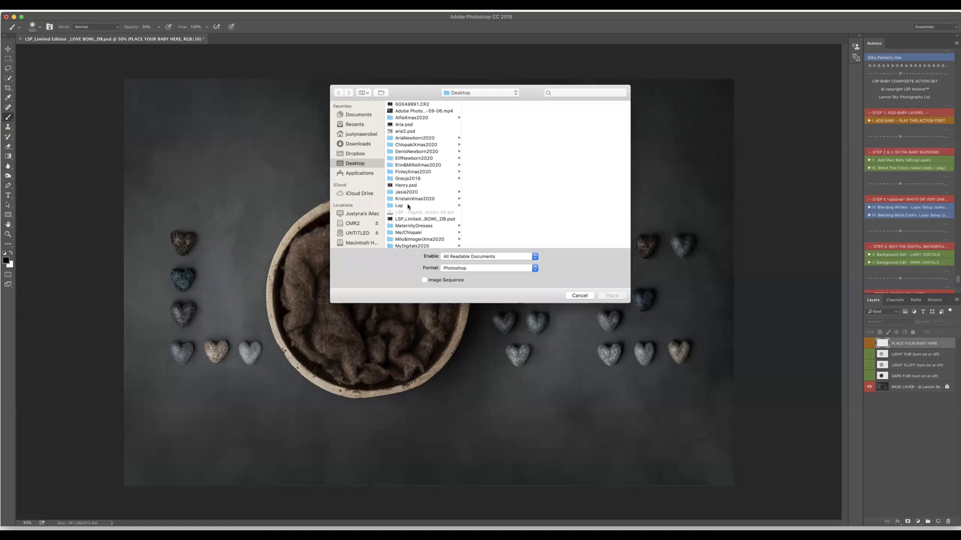
scroll(419, 207, down, 3)
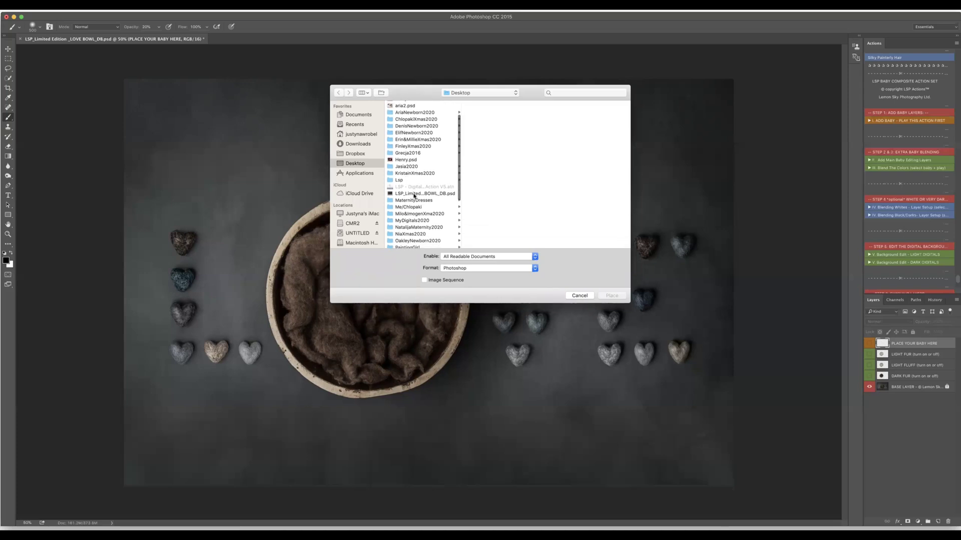
scroll(414, 196, up, 2)
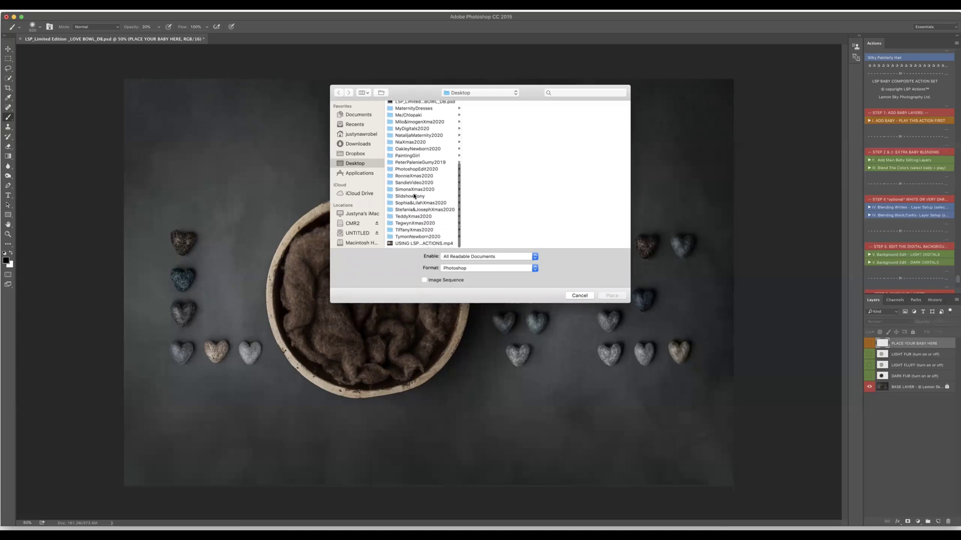
scroll(411, 212, up, 3)
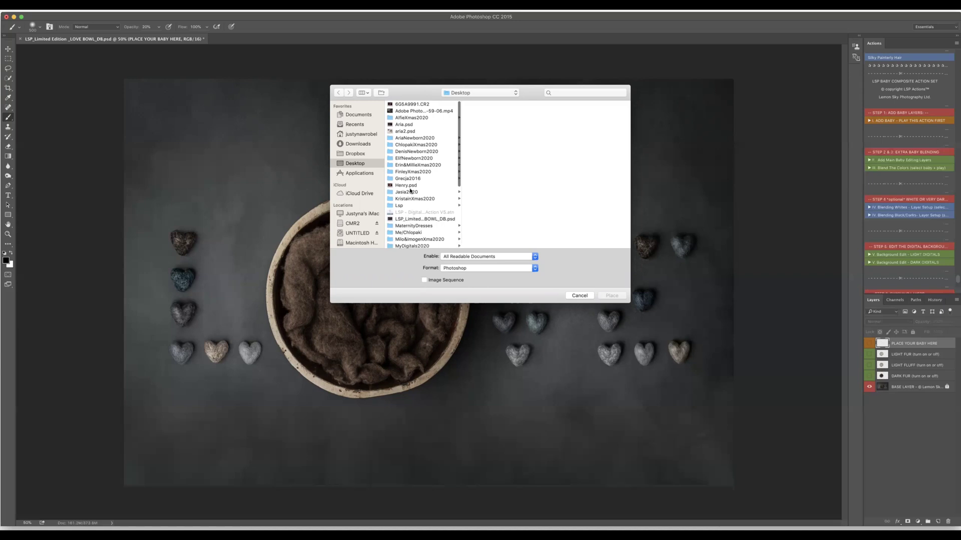
click(409, 186)
click(611, 296)
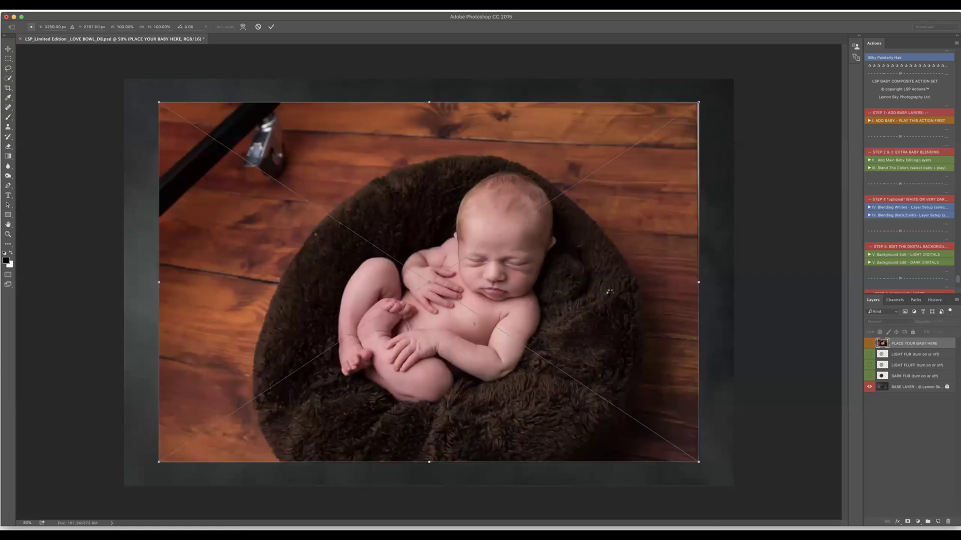
key(Return)
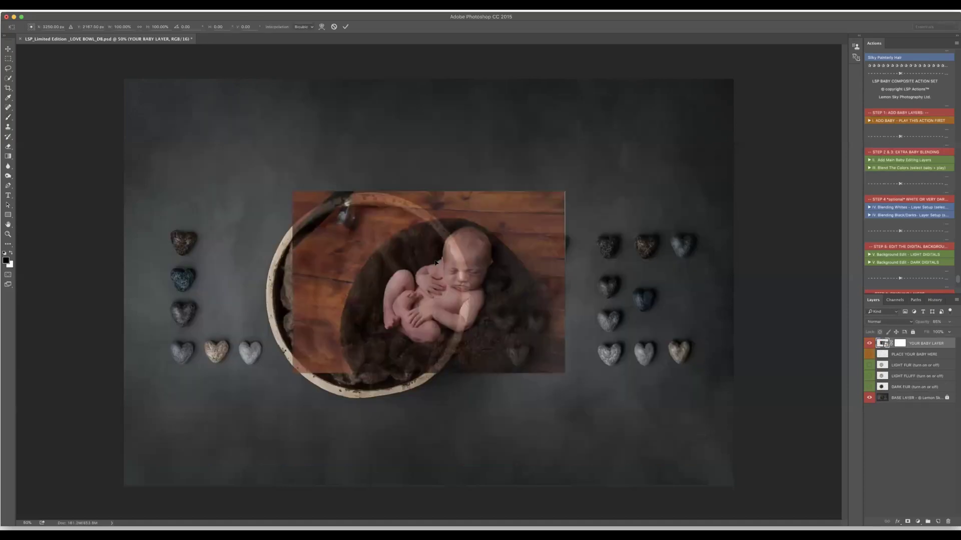
Step: Move the baby photo over the bowl, rotate it about -7° and enlarge it to about 135%
drag(436, 262, 357, 272)
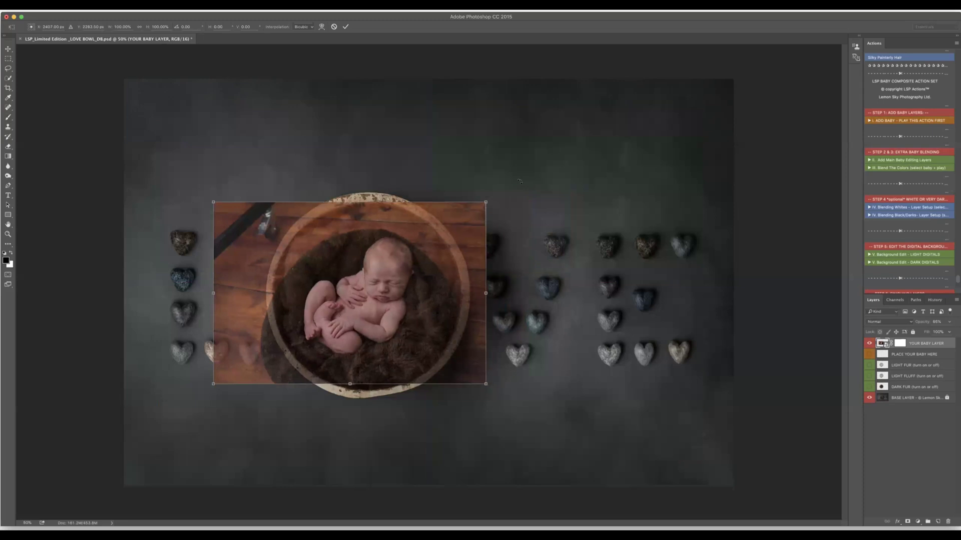
drag(520, 181, 526, 140)
drag(408, 214, 387, 231)
drag(502, 159, 504, 153)
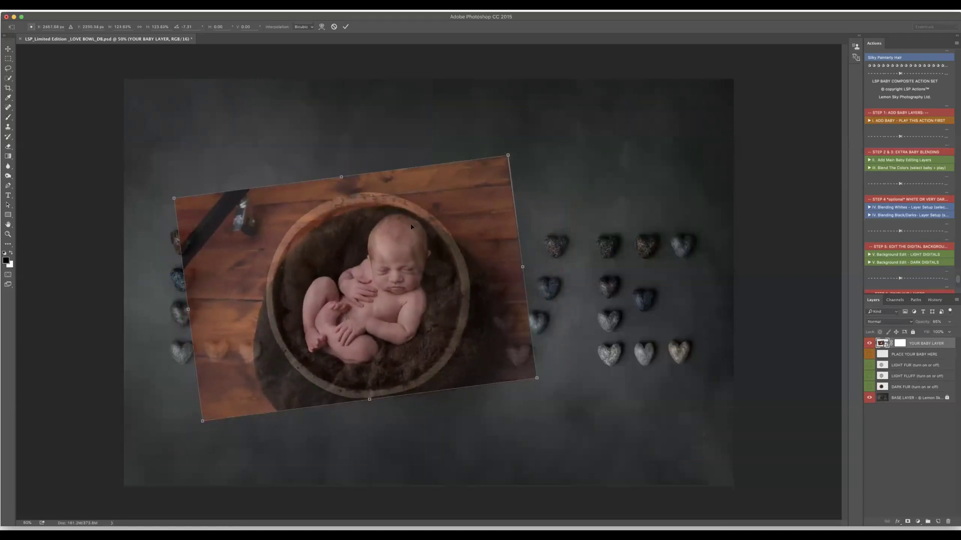
drag(400, 228, 403, 231)
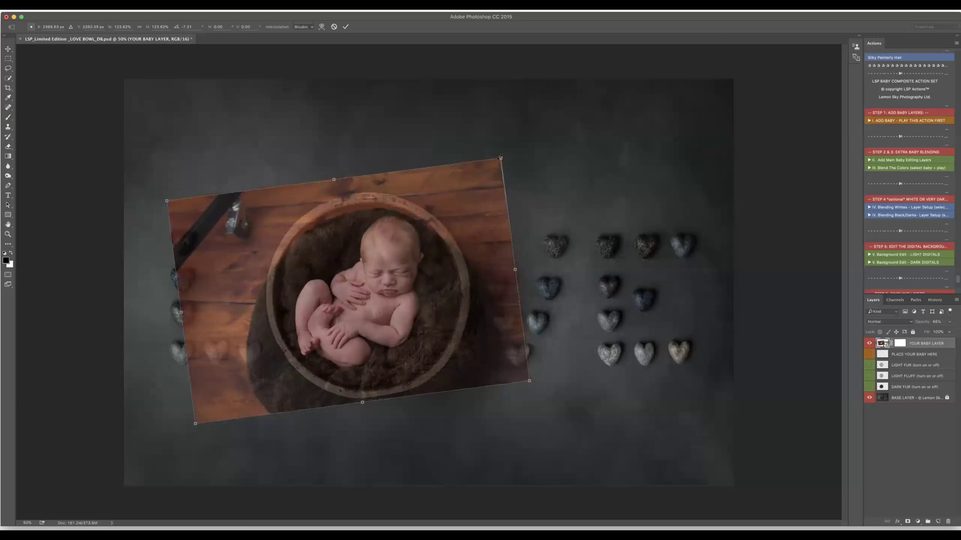
drag(500, 158, 519, 140)
drag(415, 224, 412, 222)
drag(517, 138, 519, 139)
drag(398, 242, 406, 228)
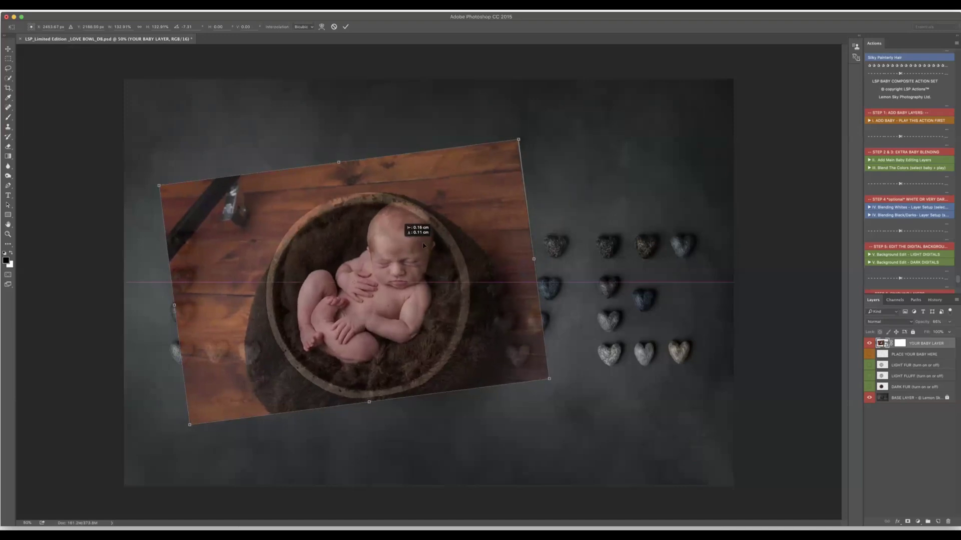
drag(521, 136, 524, 134)
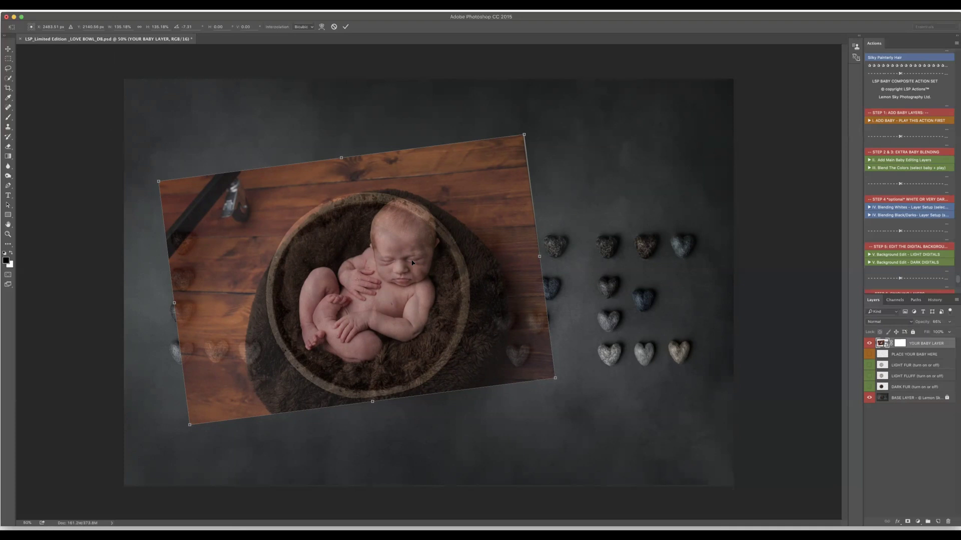
drag(411, 260, 412, 260)
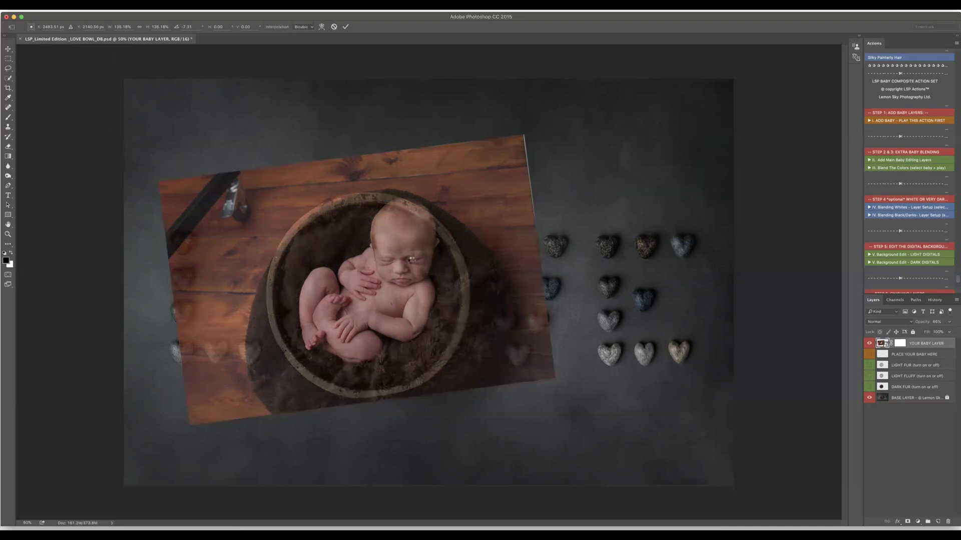
Step: Commit the transform, then paint white at full opacity to reveal the baby's body, chest and head
key(Return)
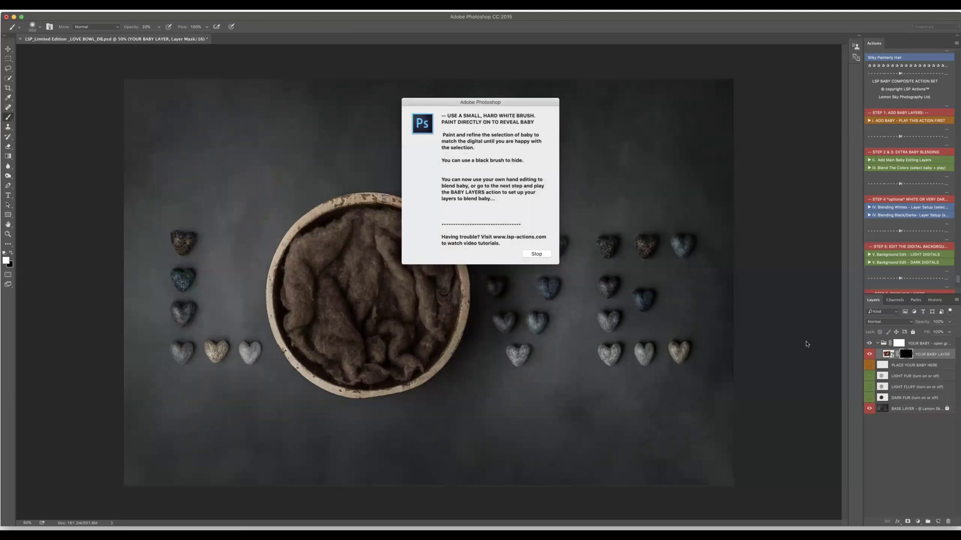
key(Return)
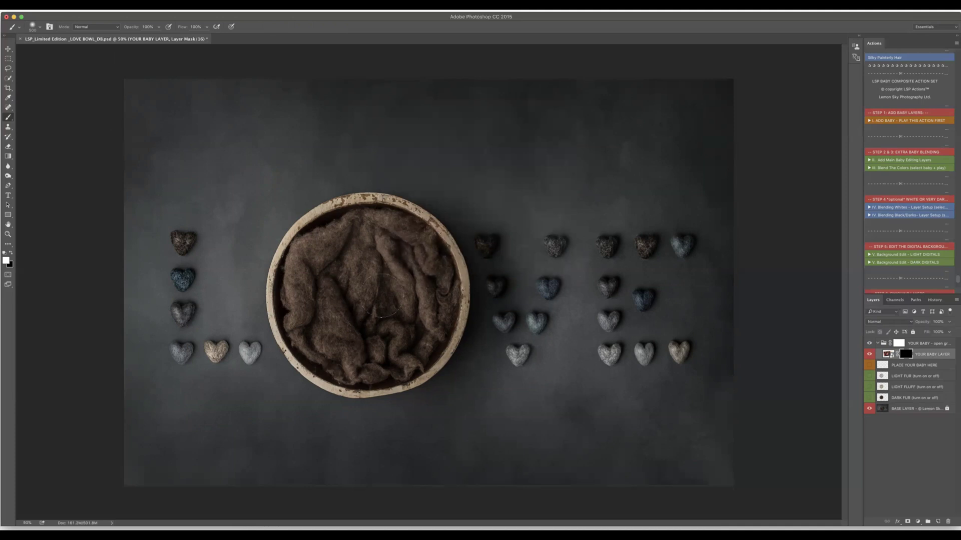
key(0)
mouse_move(396, 256)
mouse_down()
mouse_move(360, 301)
mouse_move(395, 225)
mouse_move(390, 200)
mouse_move(430, 220)
mouse_move(425, 296)
mouse_move(380, 345)
mouse_move(340, 300)
mouse_move(325, 341)
mouse_move(348, 339)
mouse_move(348, 365)
mouse_move(310, 343)
mouse_move(308, 312)
mouse_move(341, 275)
mouse_move(305, 335)
mouse_move(372, 346)
mouse_move(418, 293)
mouse_move(425, 251)
mouse_move(416, 206)
mouse_move(401, 200)
mouse_move(372, 258)
mouse_move(309, 281)
mouse_up()
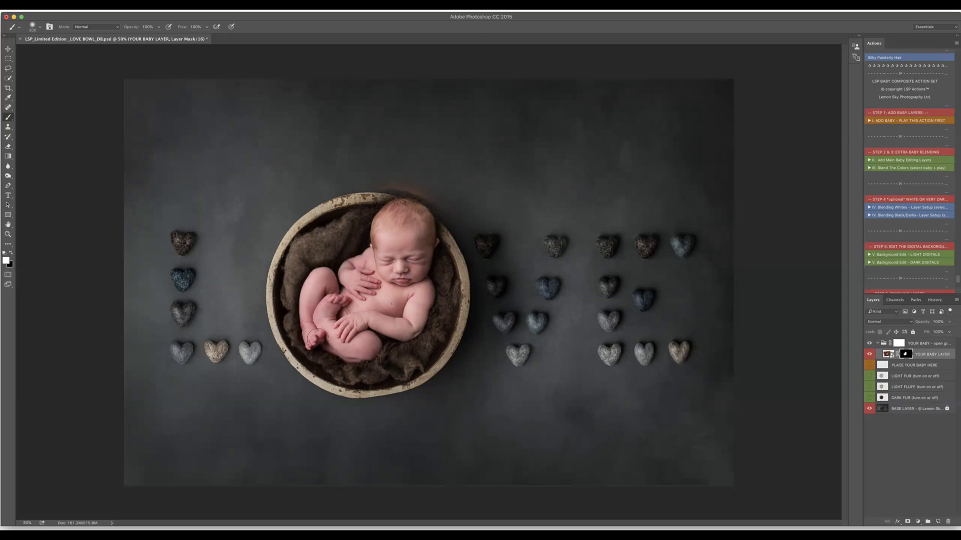
key(bracketright)
mouse_move(384, 326)
mouse_down()
mouse_move(420, 306)
mouse_move(428, 221)
mouse_move(407, 214)
mouse_move(310, 322)
mouse_move(343, 341)
mouse_move(391, 305)
mouse_up()
Step: With a smaller black brush, hide the orange fringe above the head and the fur edge to its left
key(x)
key(bracketleft)
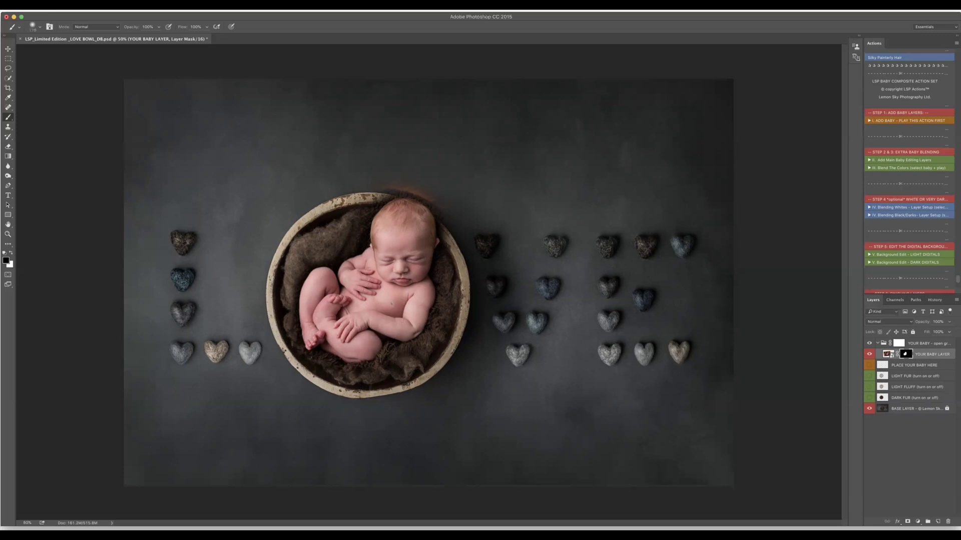
key(bracketleft)
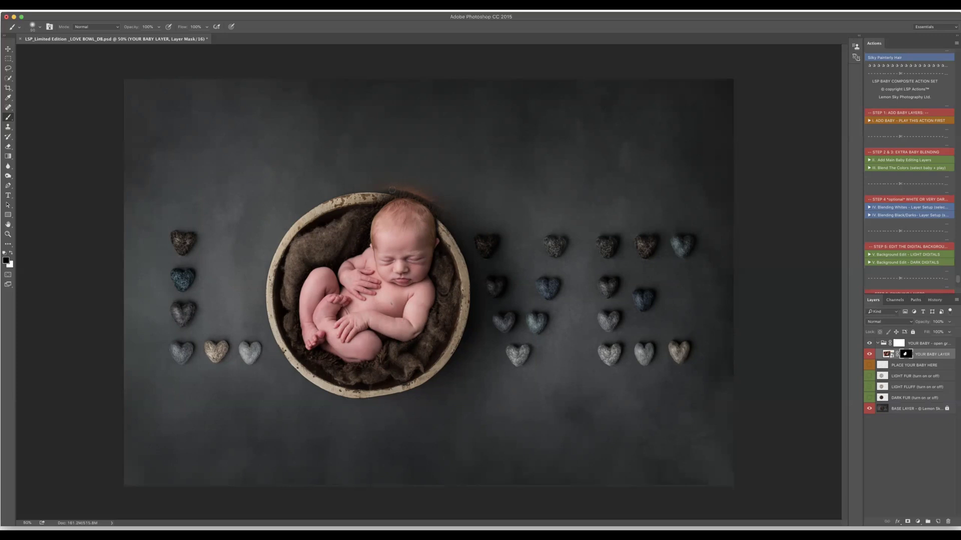
drag(392, 190, 419, 192)
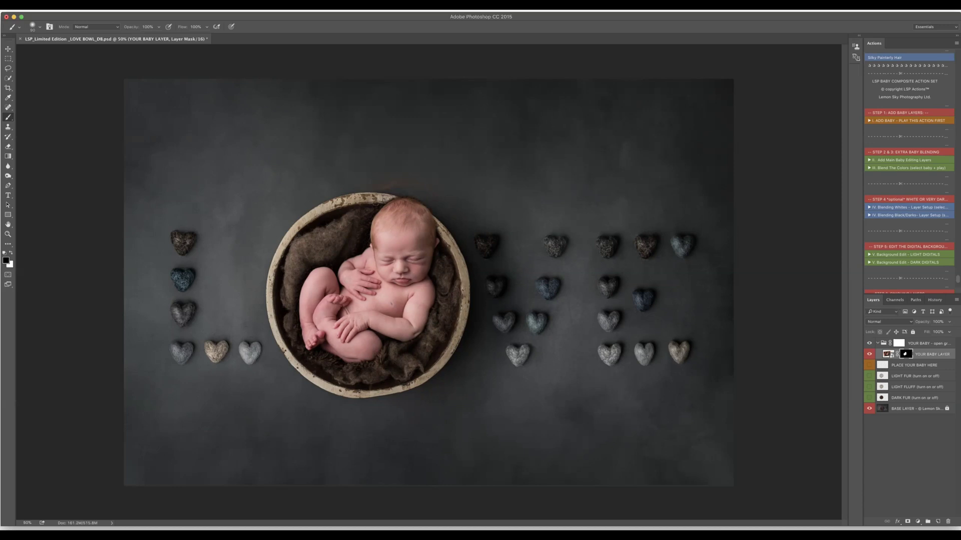
mouse_move(375, 203)
mouse_down()
mouse_move(362, 247)
mouse_move(303, 274)
mouse_move(293, 302)
mouse_move(298, 344)
mouse_up()
Step: Refine the baby mask along the bowl's lower-left edge and near the feet with black and white strokes
key(])
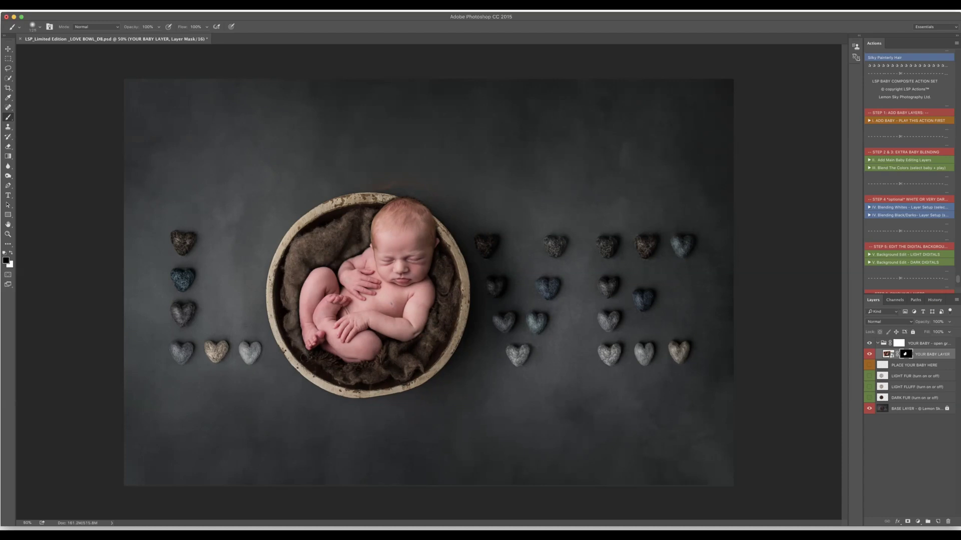
mouse_move(306, 354)
mouse_down()
mouse_move(355, 371)
mouse_move(383, 363)
mouse_move(389, 347)
mouse_up()
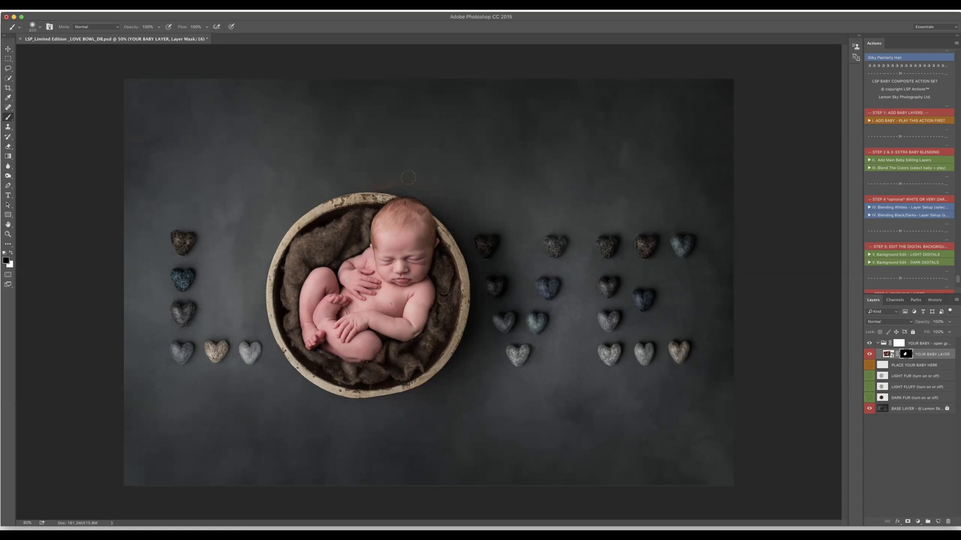
key(bracketright)
key(bracketright)
drag(298, 329, 306, 354)
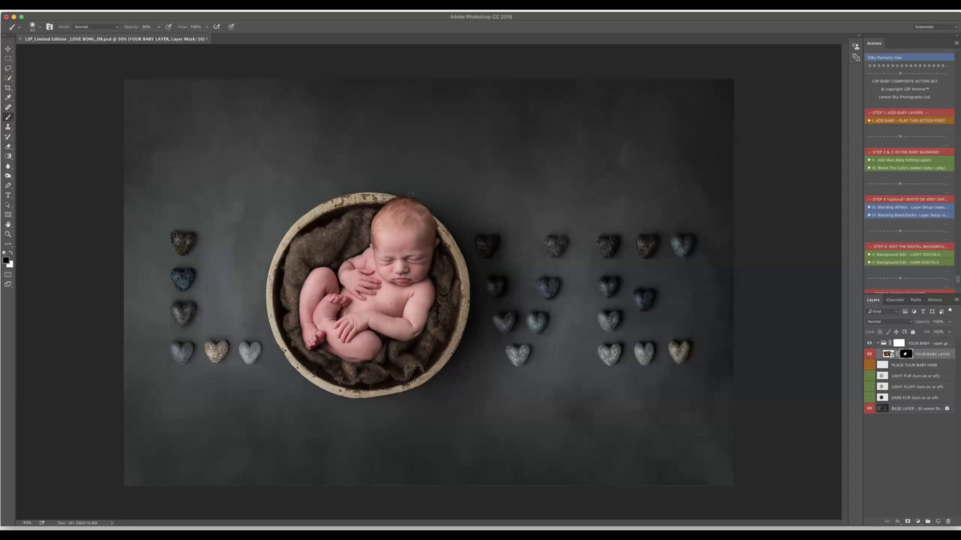
key(x)
key(bracketright)
key(bracketright)
key(x)
Step: Run the Add Main Baby Editing Layers action, dismiss its message and zoom out to the full composite
click(909, 159)
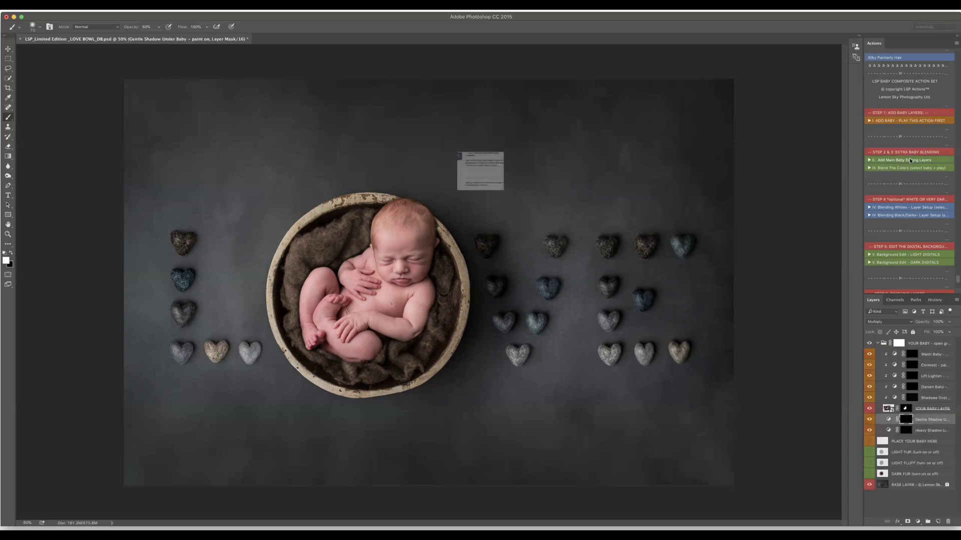
key(Return)
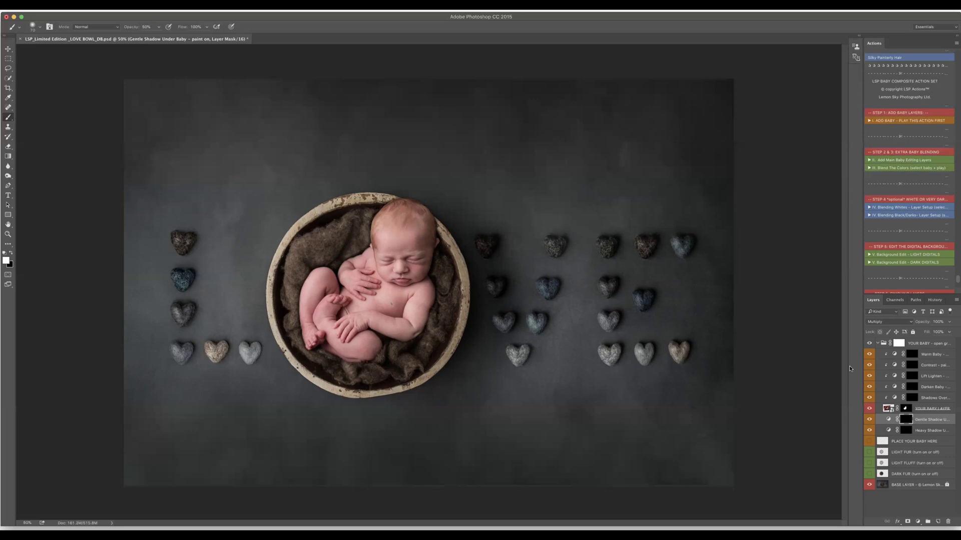
key(super+minus)
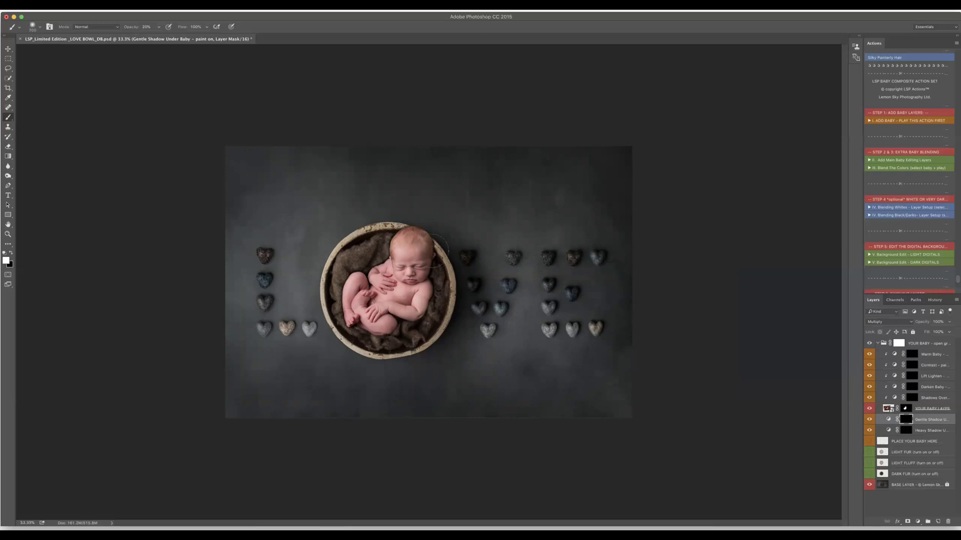
Step: Paint a soft shadow along the bowl's lower-right rim and set Heavy Shadow Under Baby to 70%
mouse_move(444, 299)
mouse_down()
mouse_move(419, 331)
mouse_move(374, 343)
mouse_move(432, 306)
mouse_up()
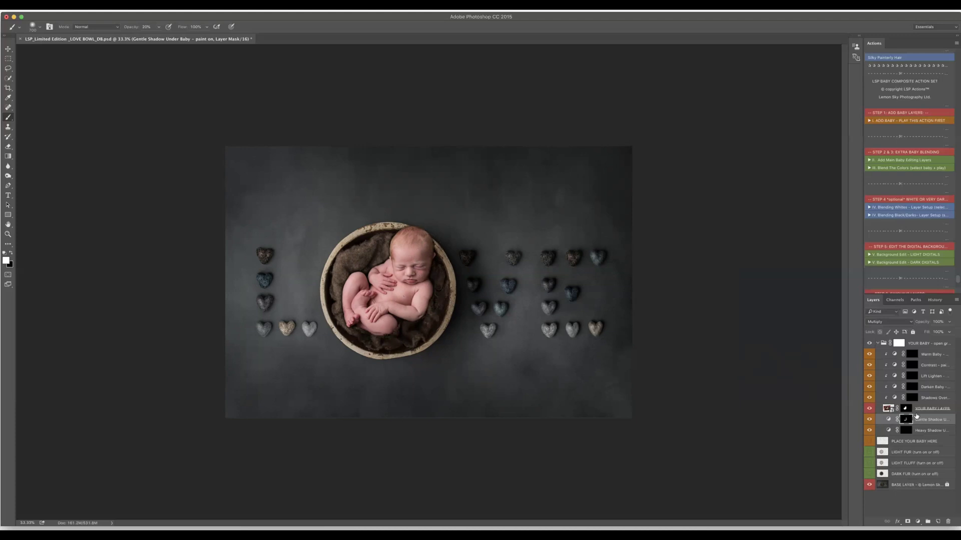
click(906, 430)
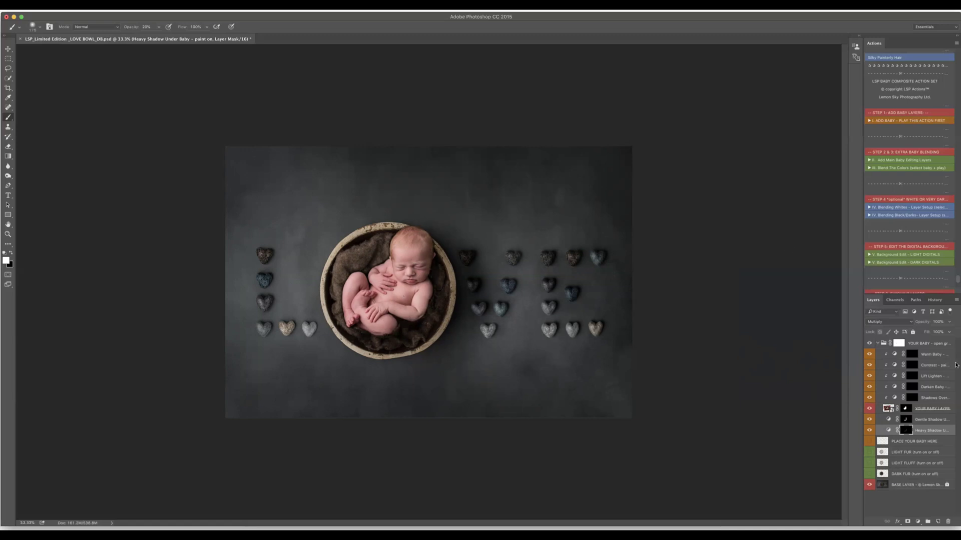
click(949, 322)
drag(949, 332, 938, 332)
Step: Darken the area near the baby's head on Shadows Over Baby and lower that layer to about 80%
click(907, 397)
click(908, 398)
key(bracketright)
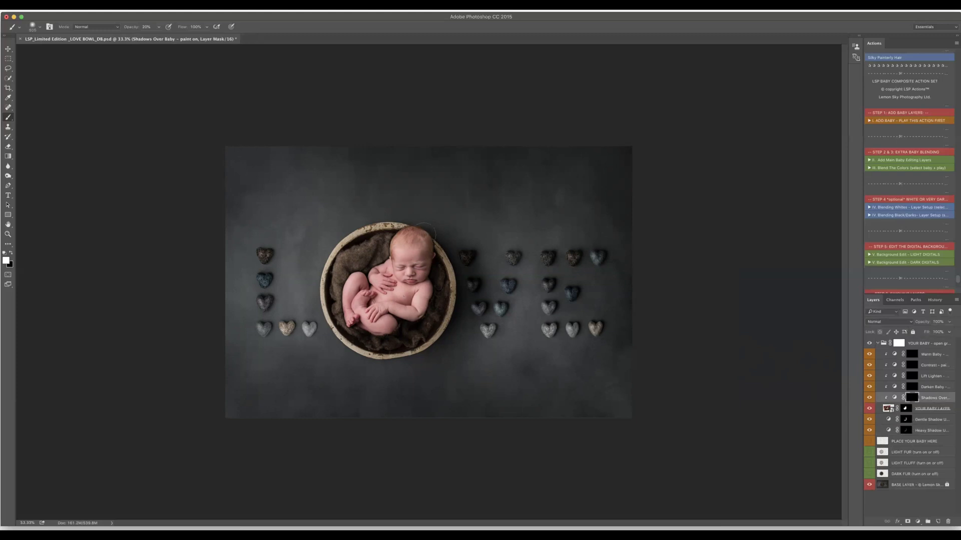
click(425, 239)
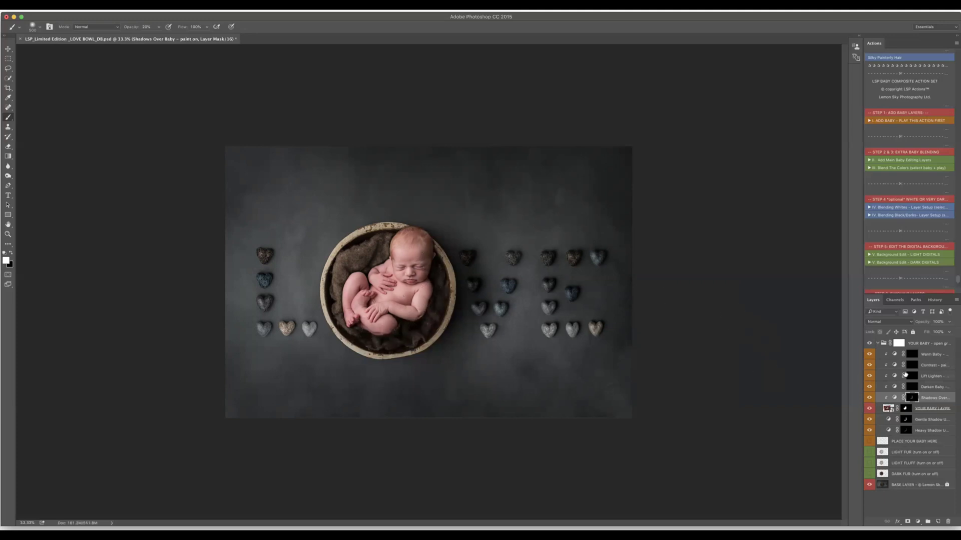
click(949, 322)
drag(949, 331, 941, 332)
Step: Toggle the Gentle Shadow Under Baby layer to compare before and after, leaving it on
click(870, 420)
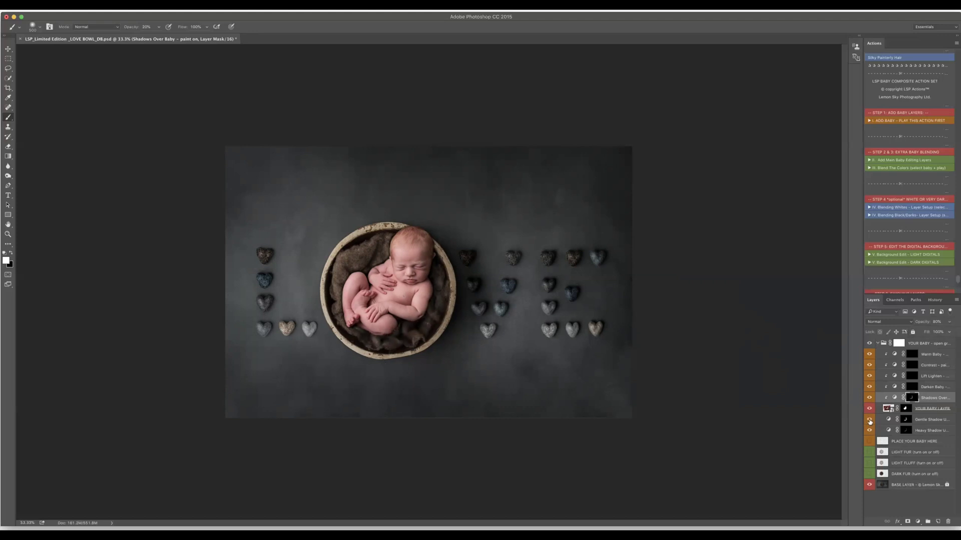
click(869, 421)
click(870, 420)
click(871, 421)
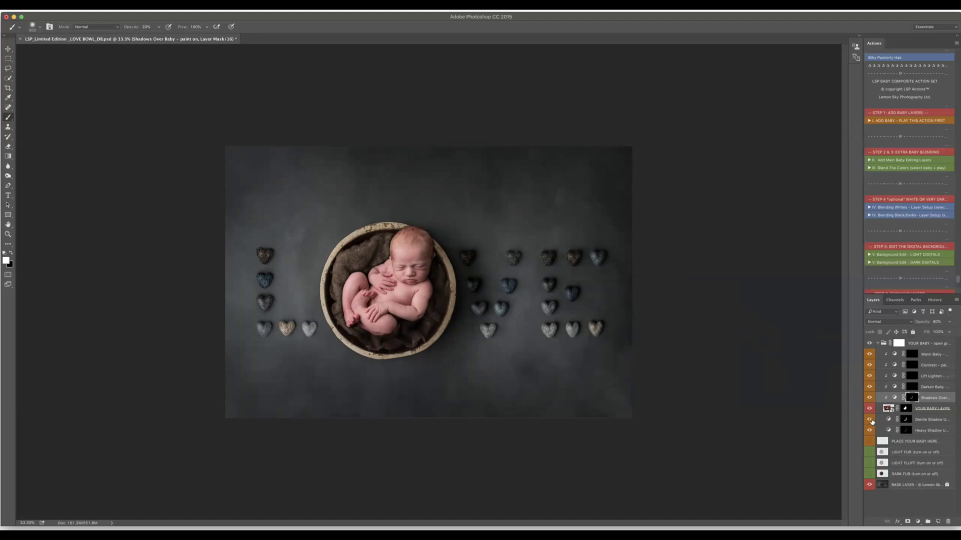
click(871, 420)
click(870, 421)
Step: Paint darkening over the baby on the Darken Baby mask with a 30% brush, lowering the layer to about 41%
click(912, 388)
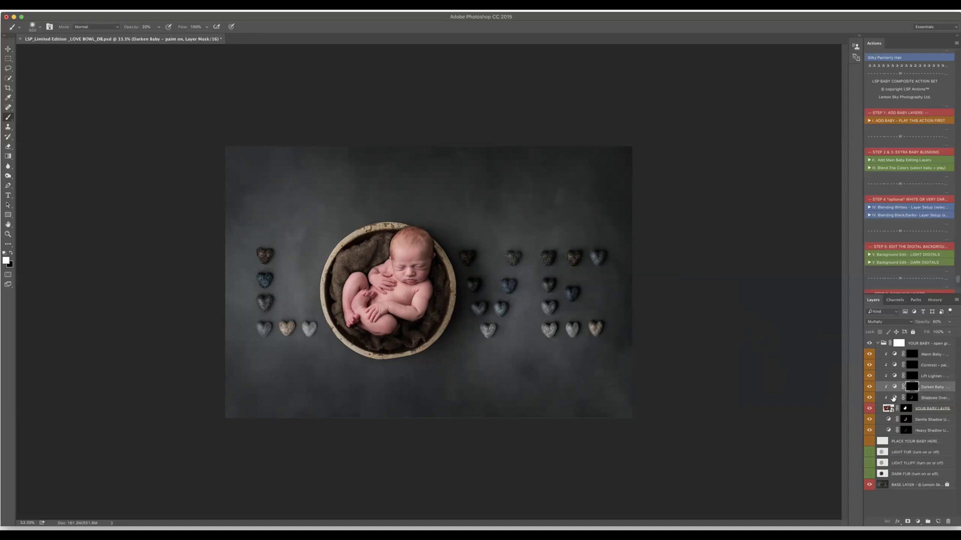
key(bracketright)
key(bracketright)
key(bracketright)
key(bracketright)
key(bracketright)
key(3)
mouse_move(400, 274)
mouse_down()
mouse_move(368, 282)
mouse_move(367, 309)
mouse_move(415, 299)
mouse_move(422, 286)
mouse_move(407, 264)
mouse_move(369, 285)
mouse_move(360, 308)
mouse_up()
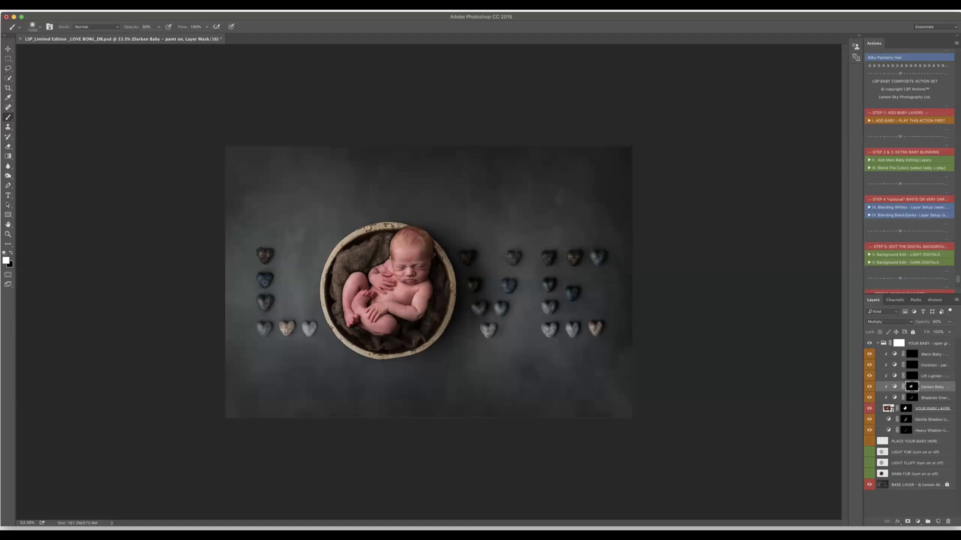
click(947, 332)
drag(940, 332, 935, 332)
click(915, 358)
Step: Set Warm Baby to 72% opacity and drop Darken Baby further to about 29%
click(915, 358)
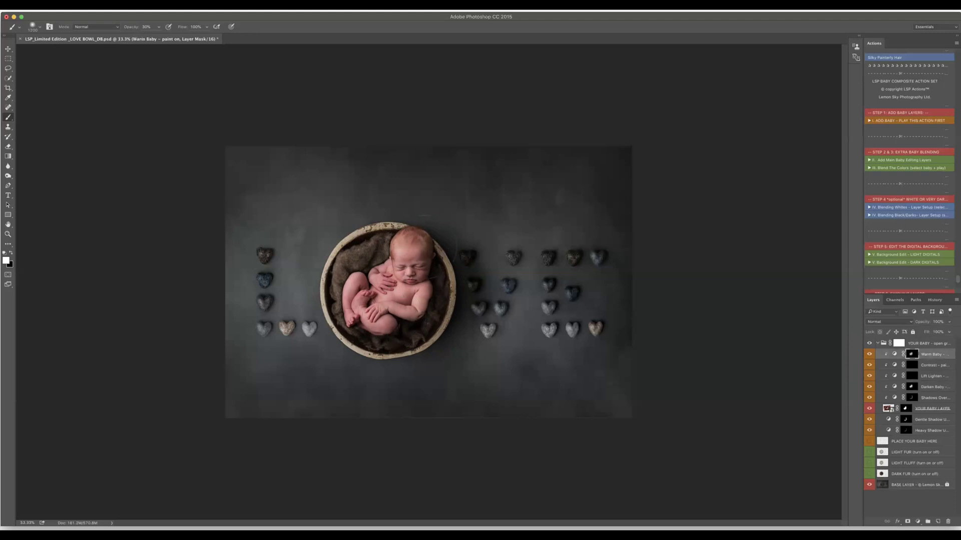
click(949, 322)
drag(941, 330, 939, 331)
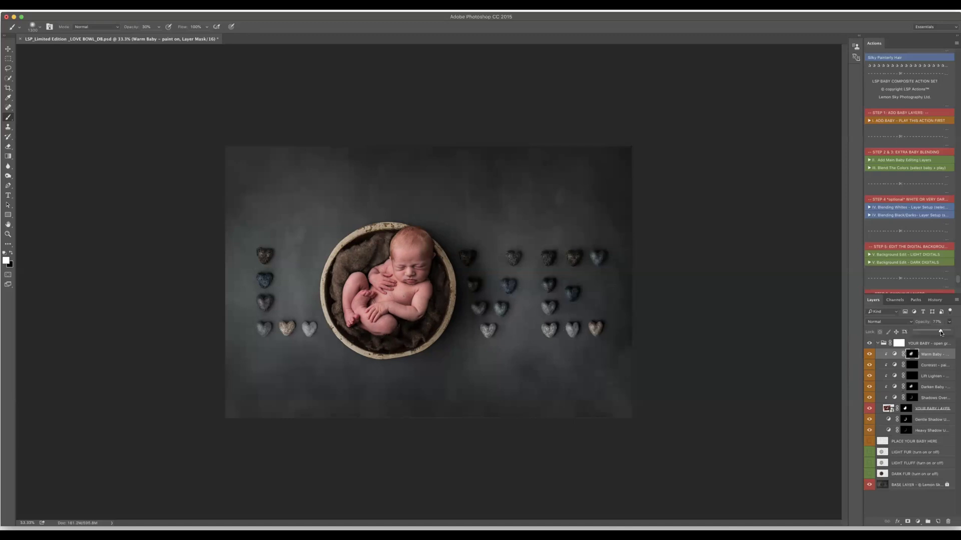
click(929, 389)
click(949, 321)
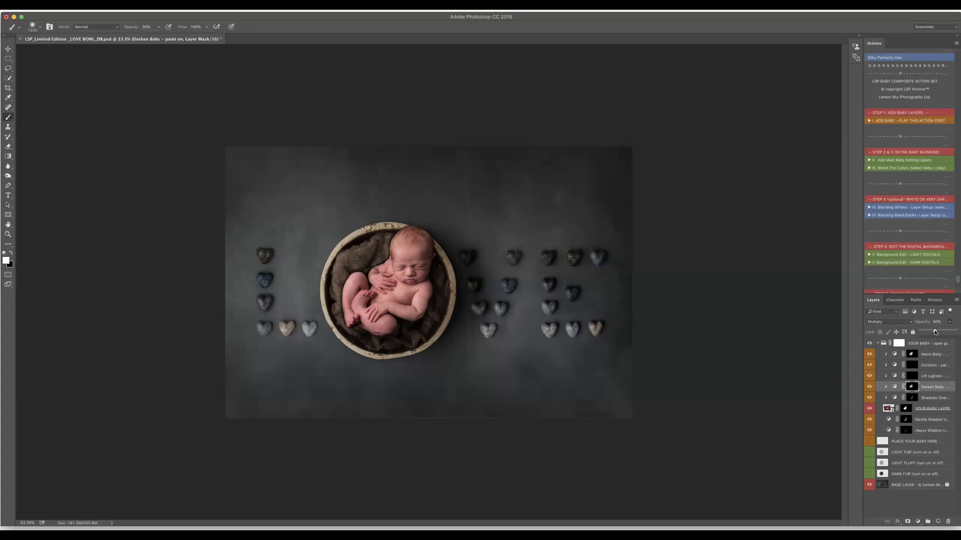
drag(935, 332, 931, 332)
Step: Run the Blend The Colors action and paint blended tones over the baby with a 20% brush
click(889, 169)
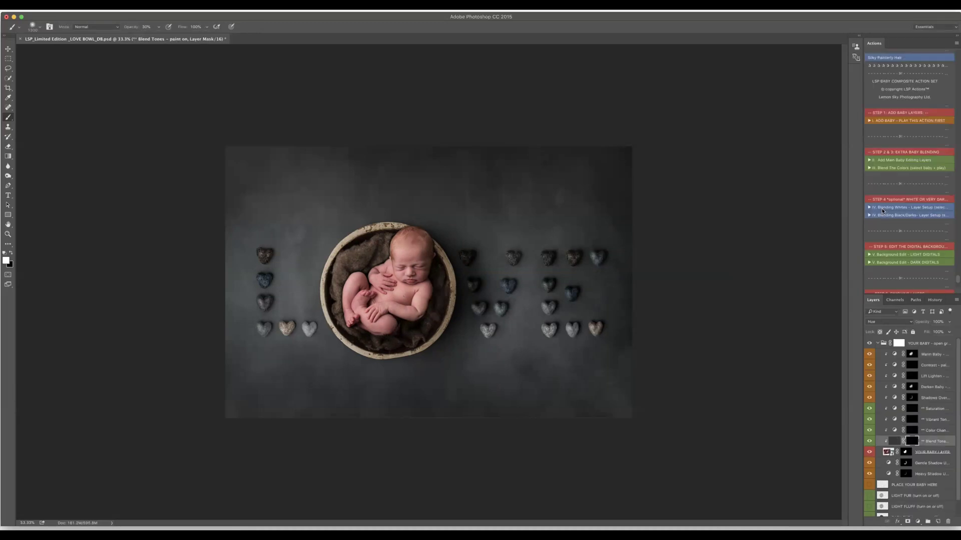
key(2)
key(bracketright)
key(bracketright)
key(bracketright)
key(bracketright)
mouse_move(409, 283)
mouse_down()
mouse_move(450, 280)
mouse_move(456, 300)
mouse_move(470, 239)
mouse_up()
Step: Compare Blend Tones on and off, then set it to 71% opacity
click(869, 442)
click(868, 441)
click(868, 442)
click(869, 442)
click(950, 322)
drag(951, 331, 939, 331)
Step: Dab reduced saturation on the image and lower Vibrant Tones to 68% opacity
click(911, 409)
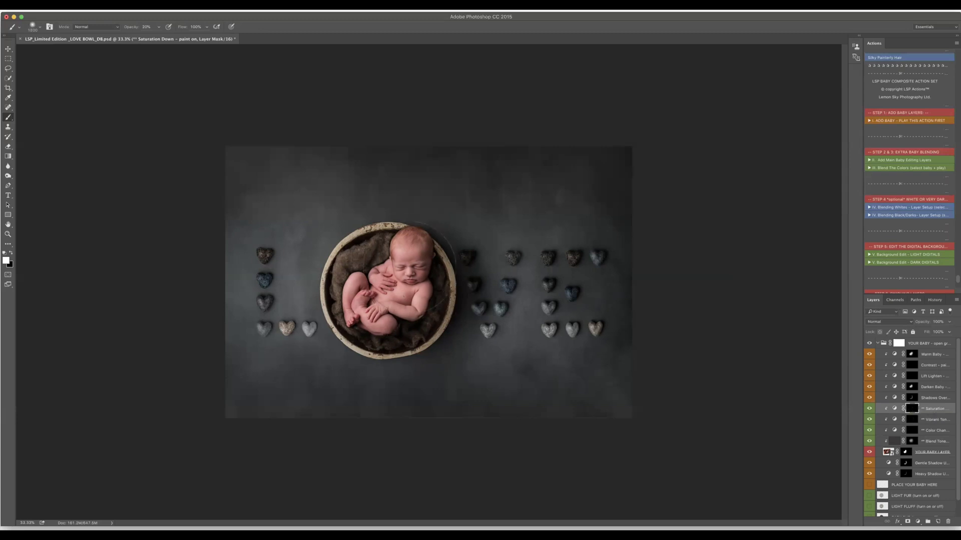
click(388, 290)
click(912, 420)
key(bracketright)
key(bracketright)
key(bracketright)
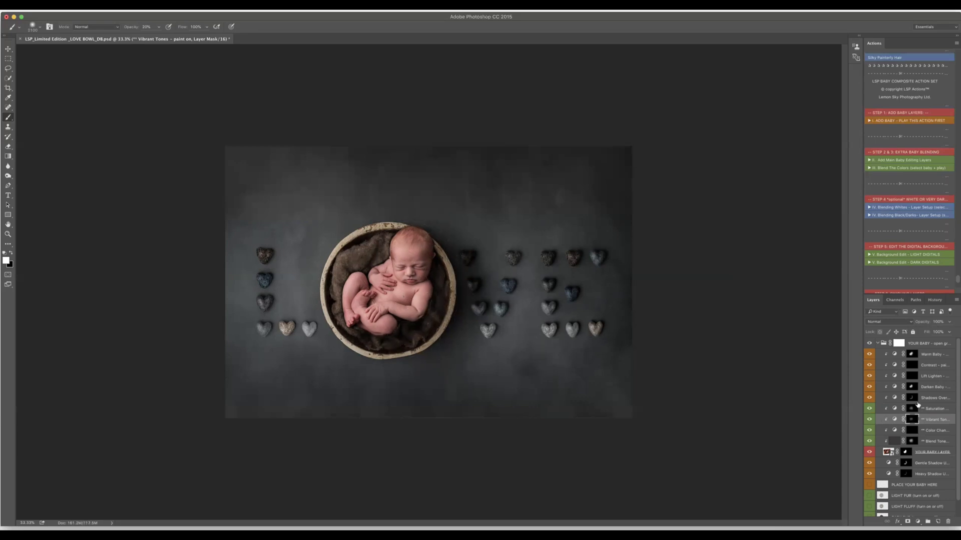
click(949, 333)
drag(939, 331, 935, 332)
scroll(900, 197, down, 2)
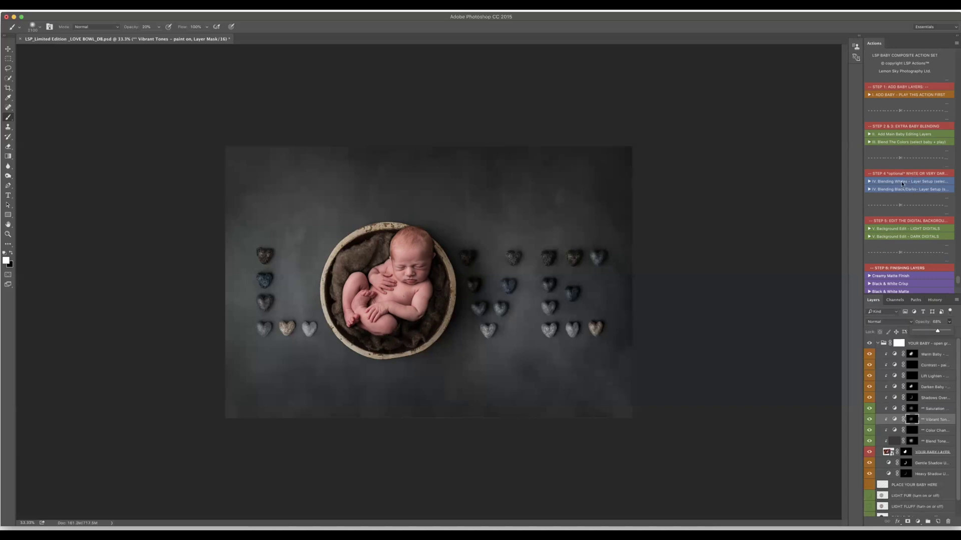
Step: Run the DARK DIGITALS background edit and switch on the Darken Background and Vignette layers
click(886, 237)
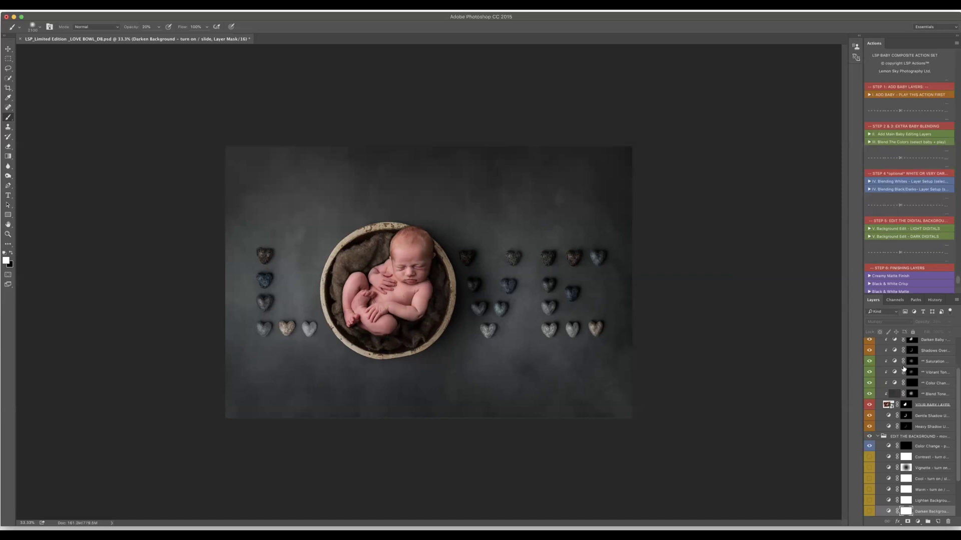
scroll(904, 369, down, 3)
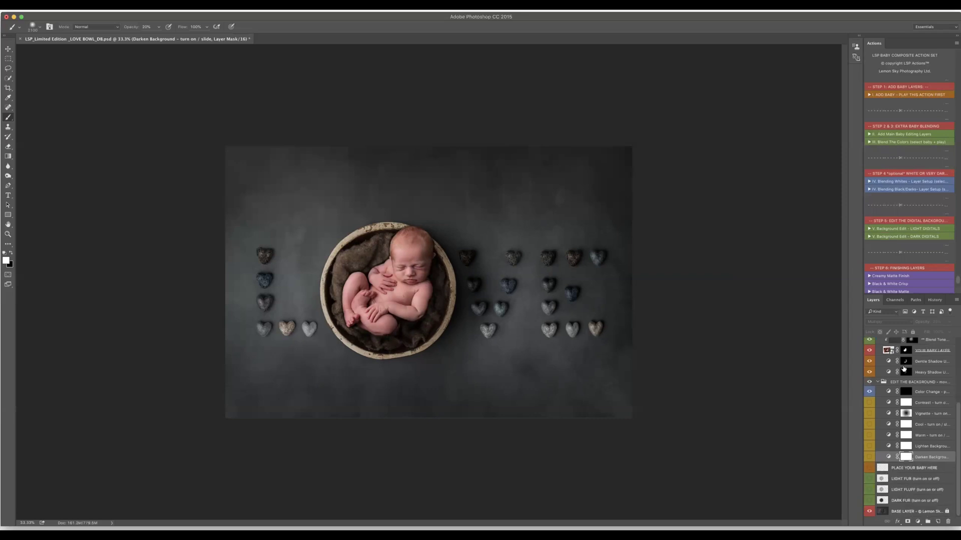
click(870, 457)
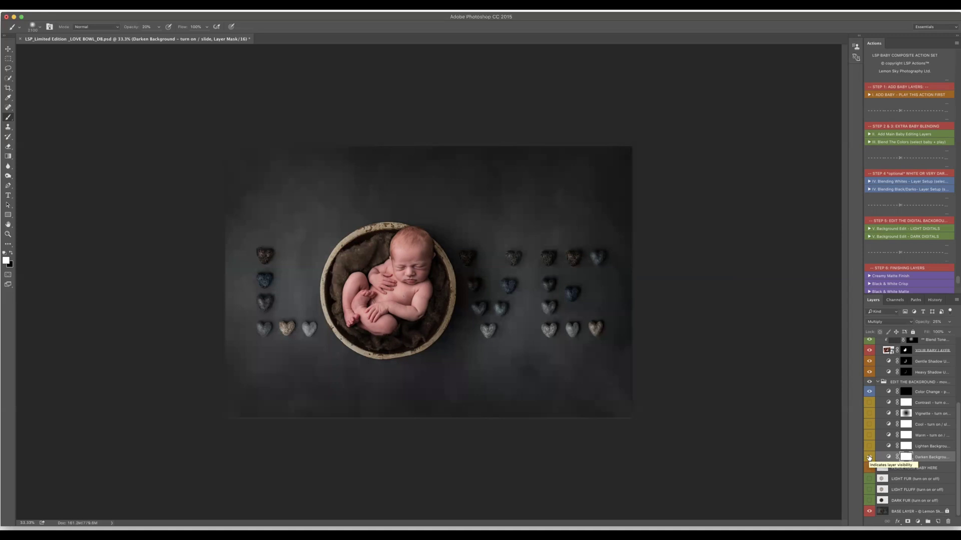
click(869, 414)
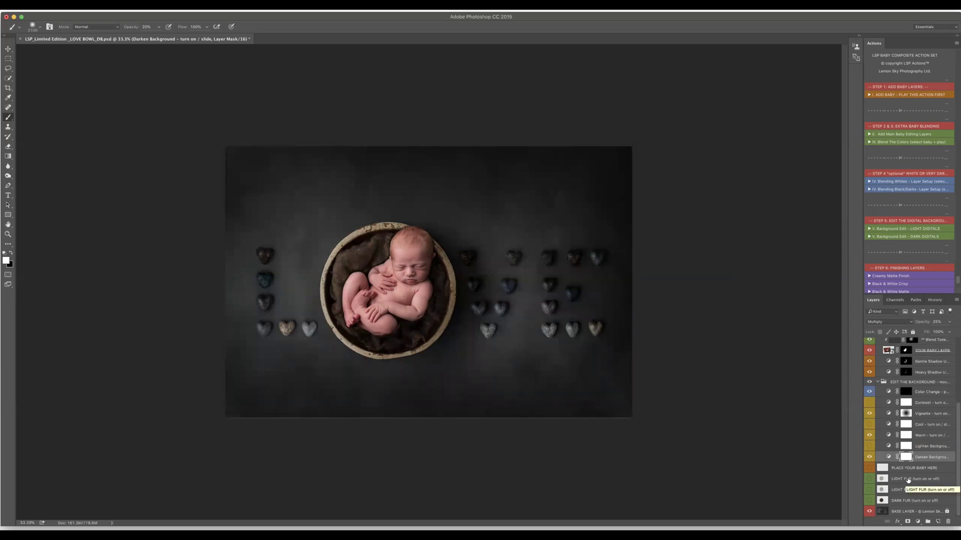
scroll(901, 280, down, 5)
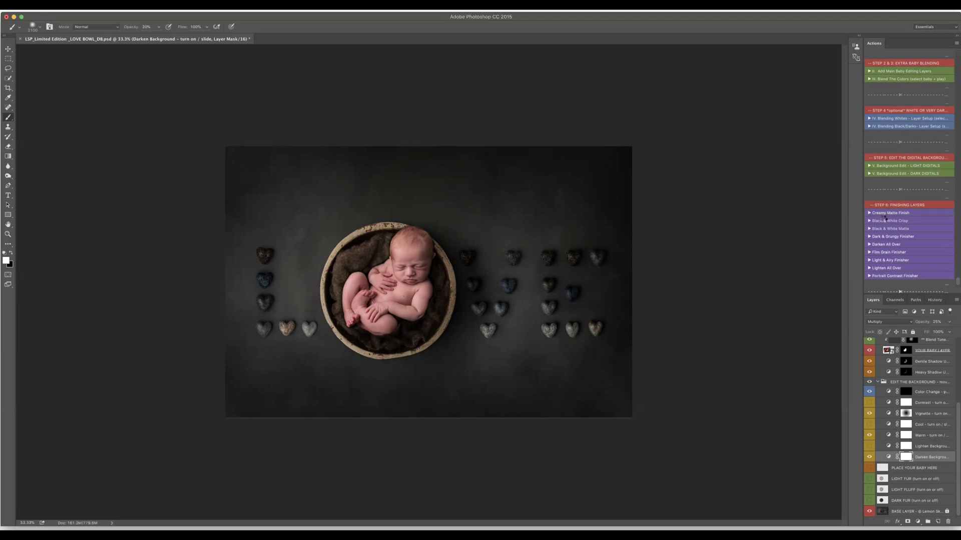
Step: Apply the Creamy Matte Finish and lower the finishing group's opacity slightly
click(882, 213)
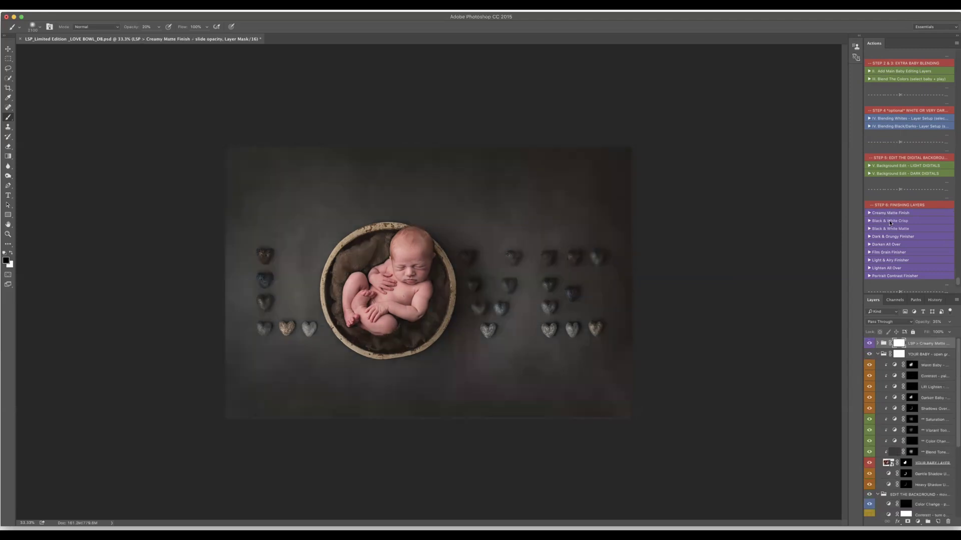
scroll(890, 223, down, 2)
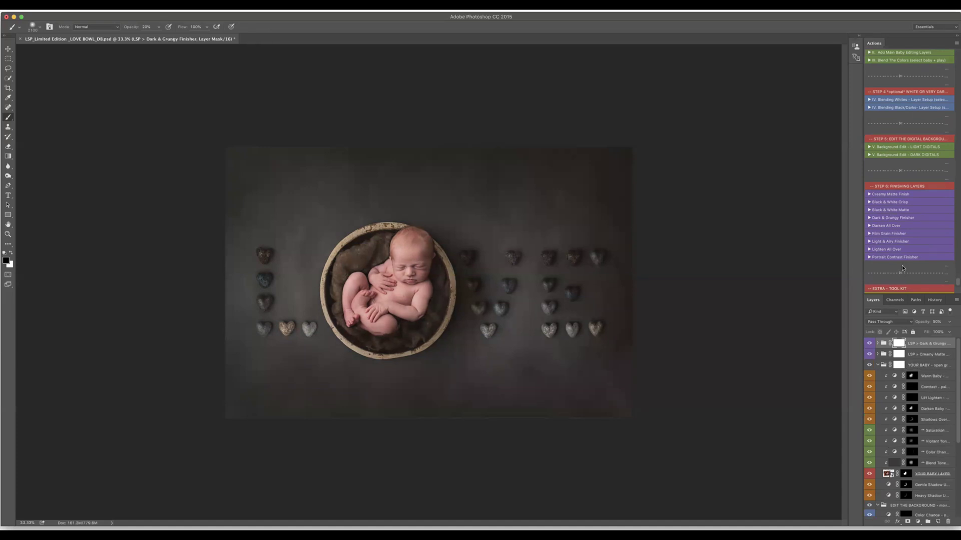
click(950, 324)
drag(938, 332, 935, 332)
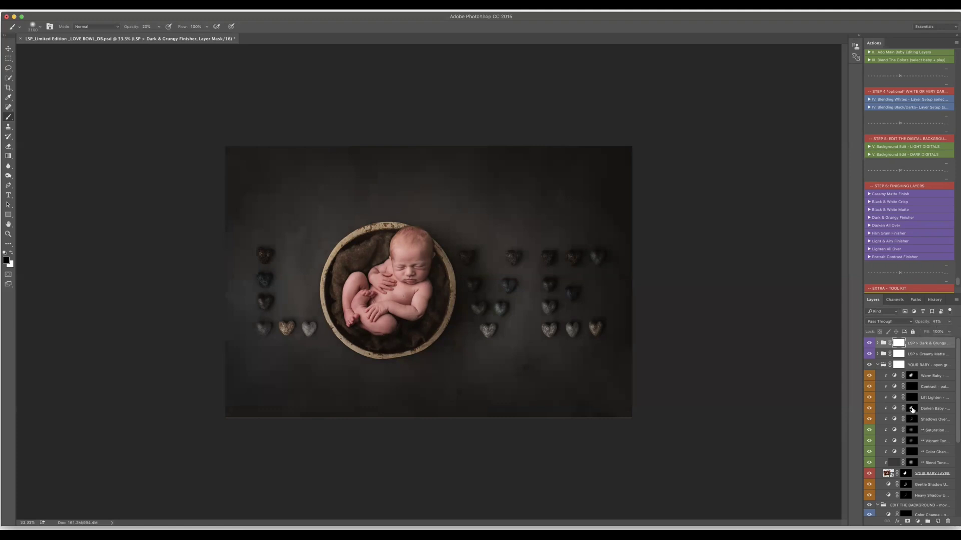
Step: Select Darken Baby with a smaller white brush, then reduce the Contrast layer's opacity
click(931, 410)
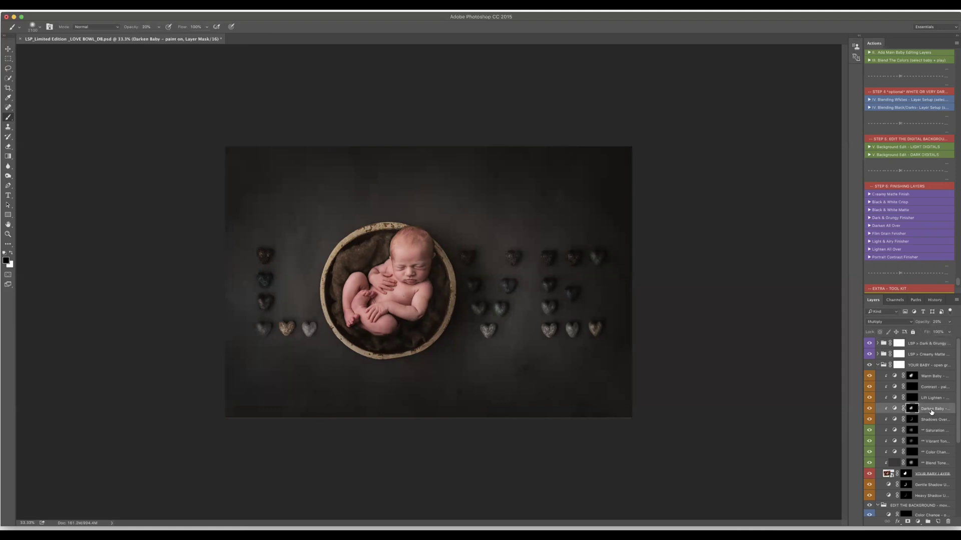
key(bracketleft)
key(bracketleft)
key(bracketleft)
key(bracketleft)
key(bracketleft)
key(bracketleft)
key(bracketleft)
key(bracketleft)
key(x)
key(bracketleft)
click(912, 387)
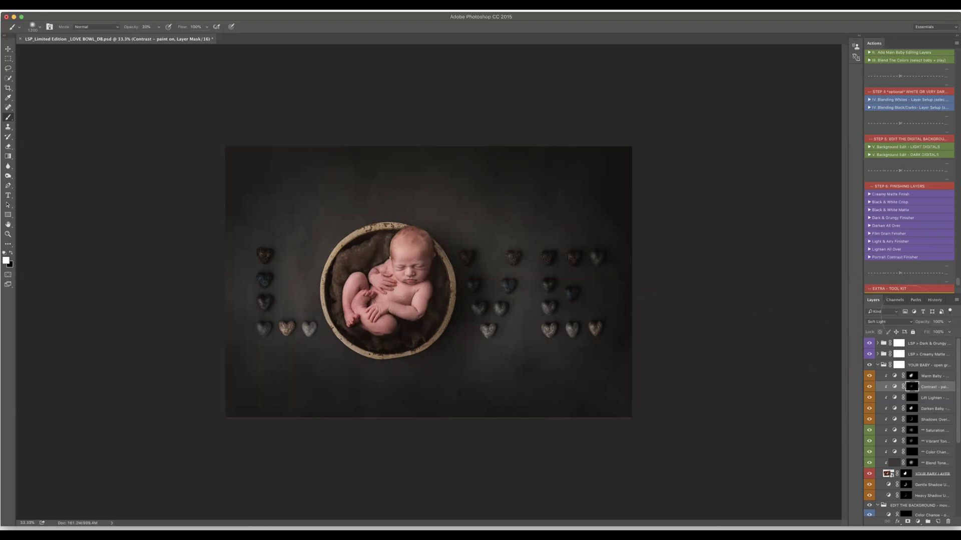
click(949, 322)
drag(949, 330, 915, 334)
Step: Scroll the Layers panel and confirm the Contrast layer stays at 17% opacity
scroll(914, 368, down, 3)
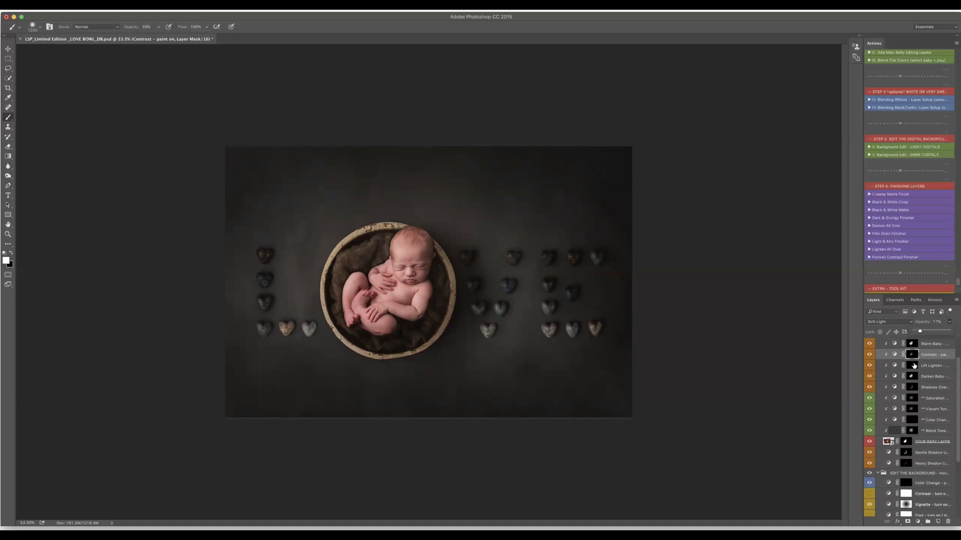
click(869, 454)
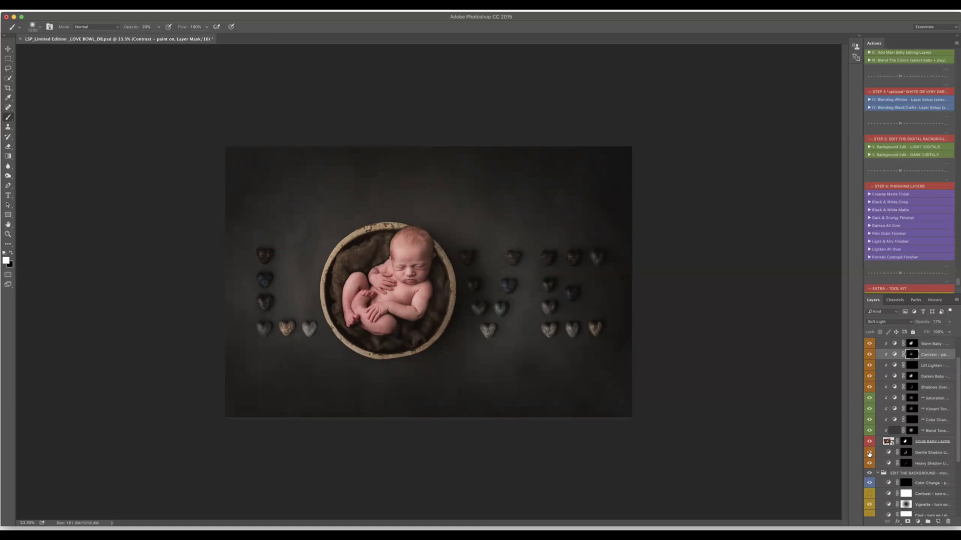